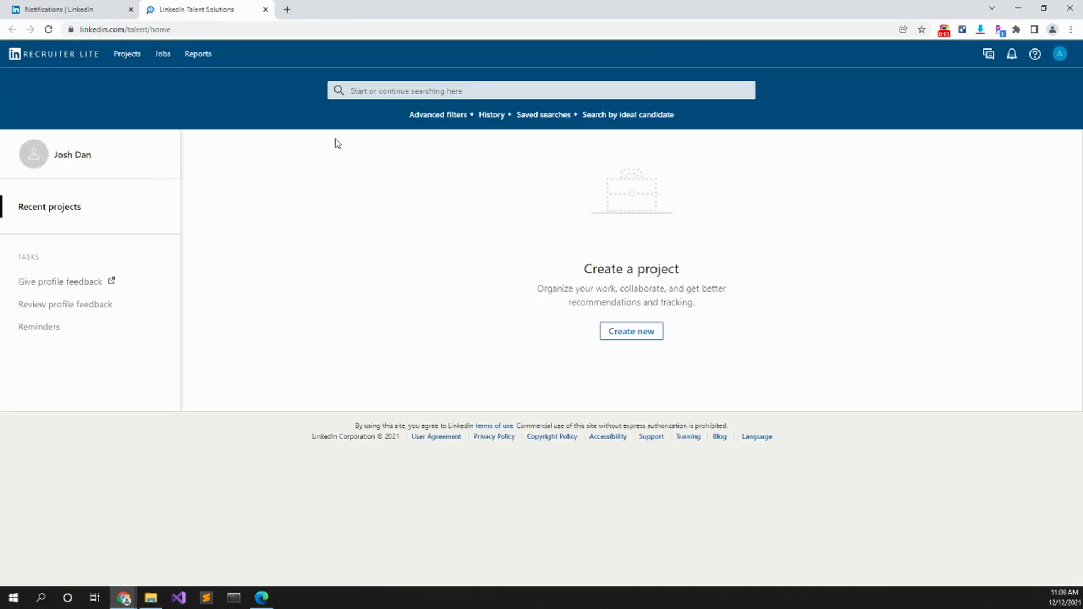
# - Activate the 'Start or continue searching here' box on the Recruiter Lite home page
pyautogui.click(364, 91)
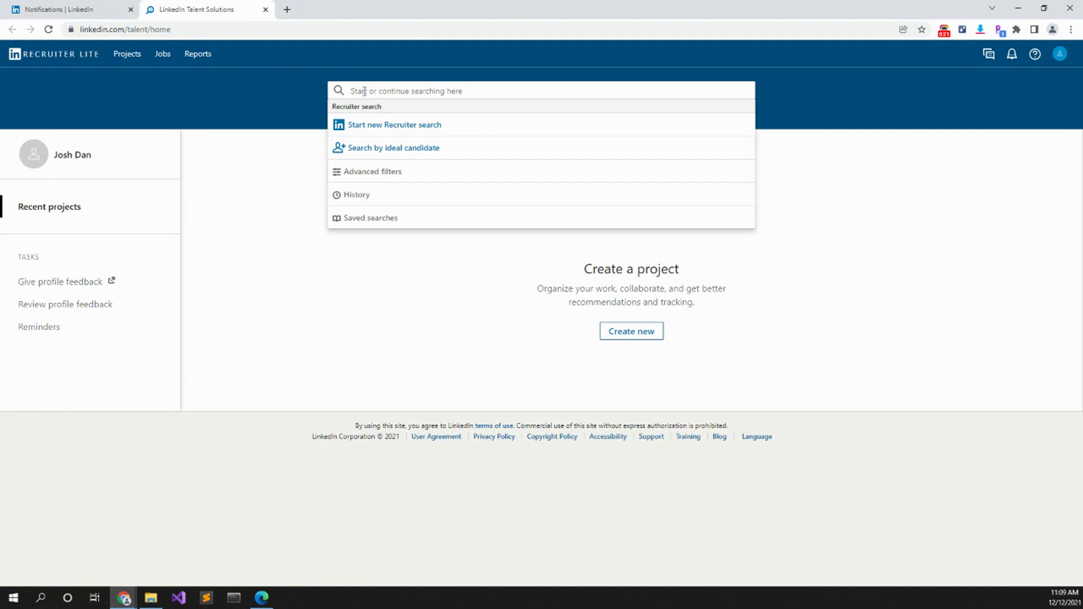
# - Search candidates by the 'Django Developer' job title and close the save-your-search tip
pyautogui.write('django')
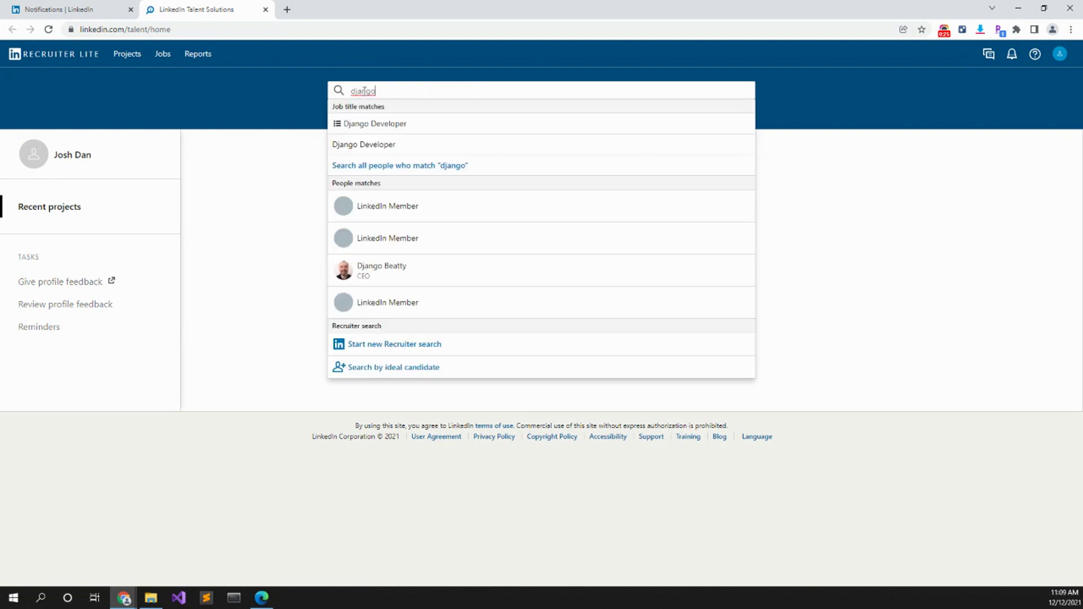
pyautogui.press('Down')
pyautogui.press('Return')
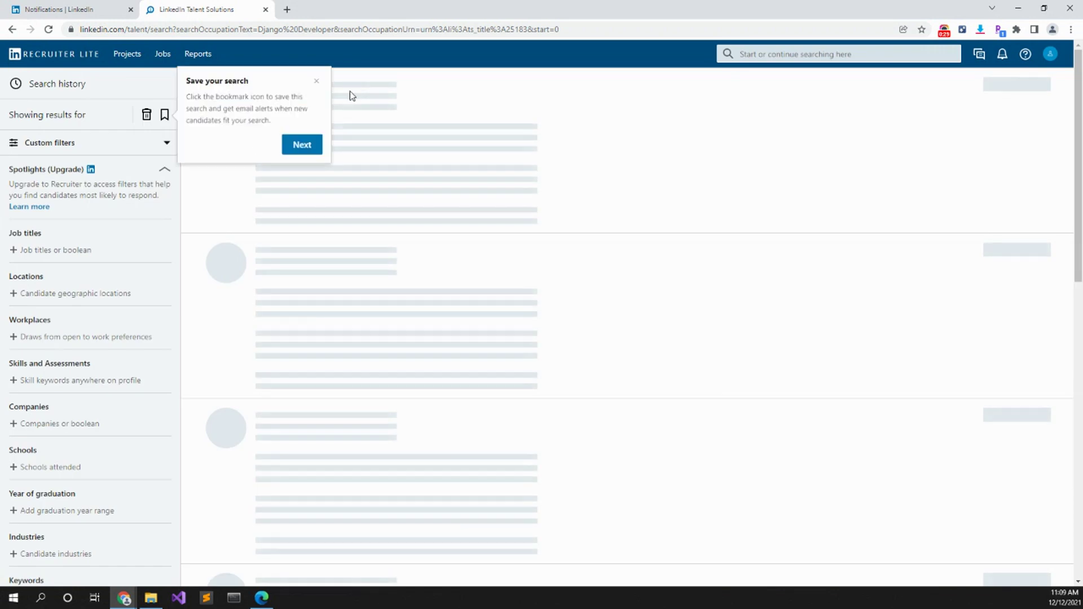
pyautogui.click(316, 83)
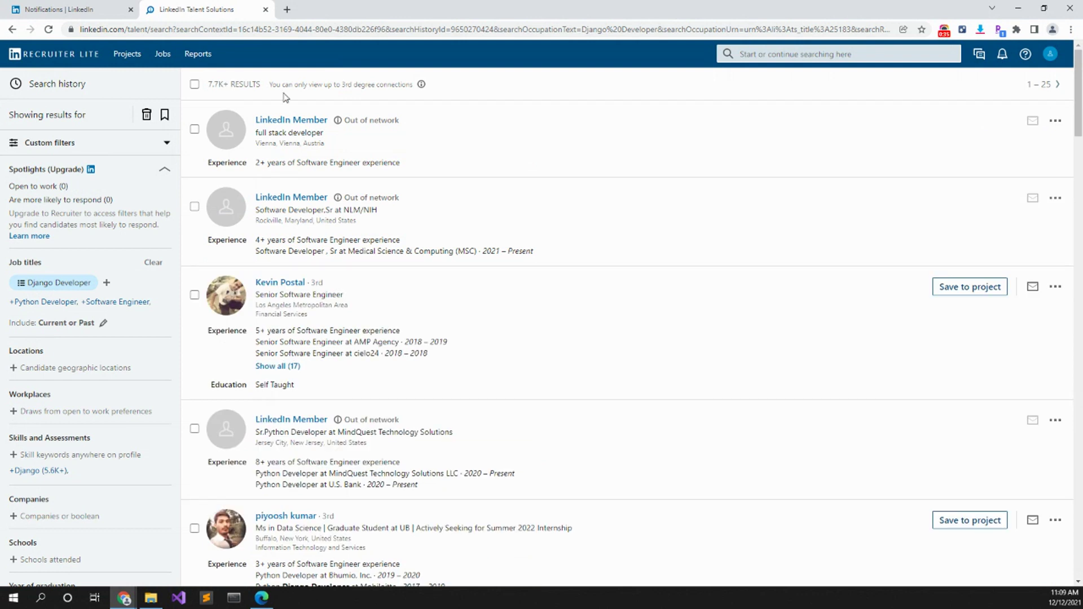
# - Add Software Engineer, Python Developer and Full Stack Engineer as extra job-title filters
pyautogui.moveTo(59, 285)
pyautogui.click(122, 305)
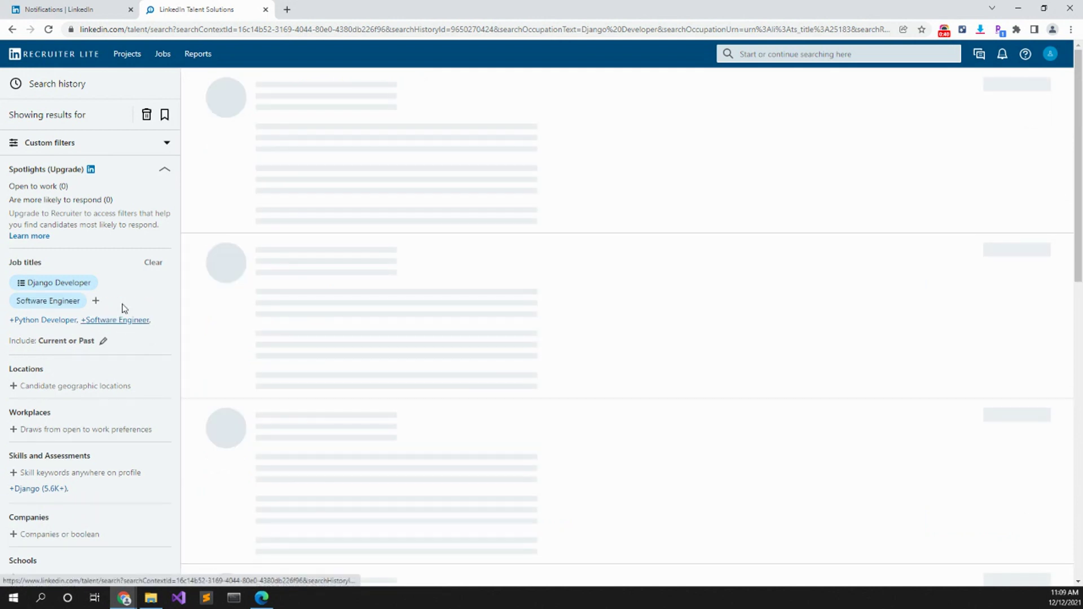
pyautogui.click(48, 321)
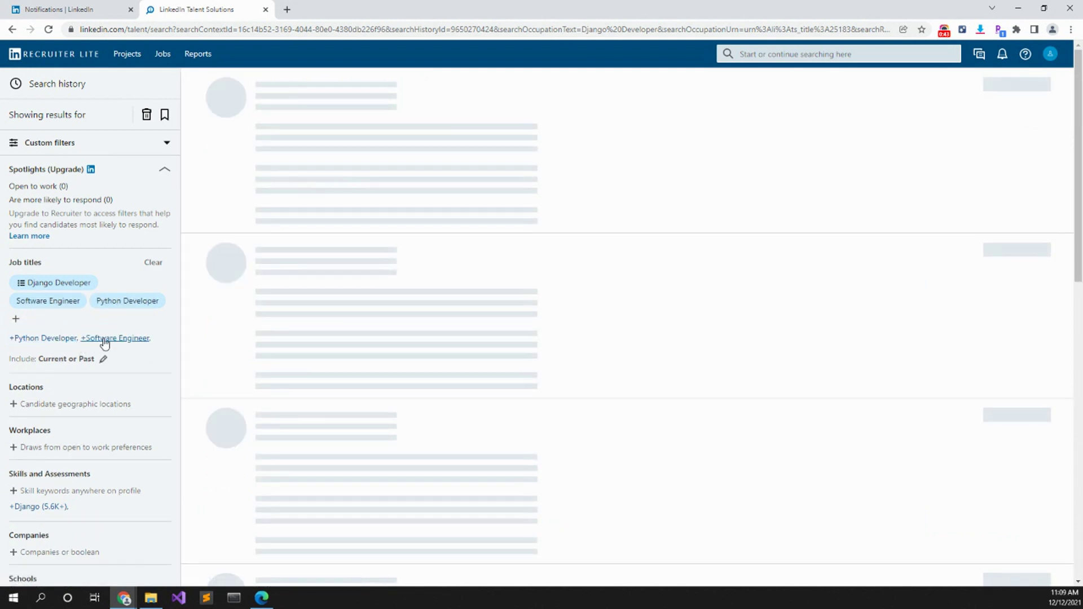
pyautogui.click(56, 337)
pyautogui.scroll(-2, 57, 333)
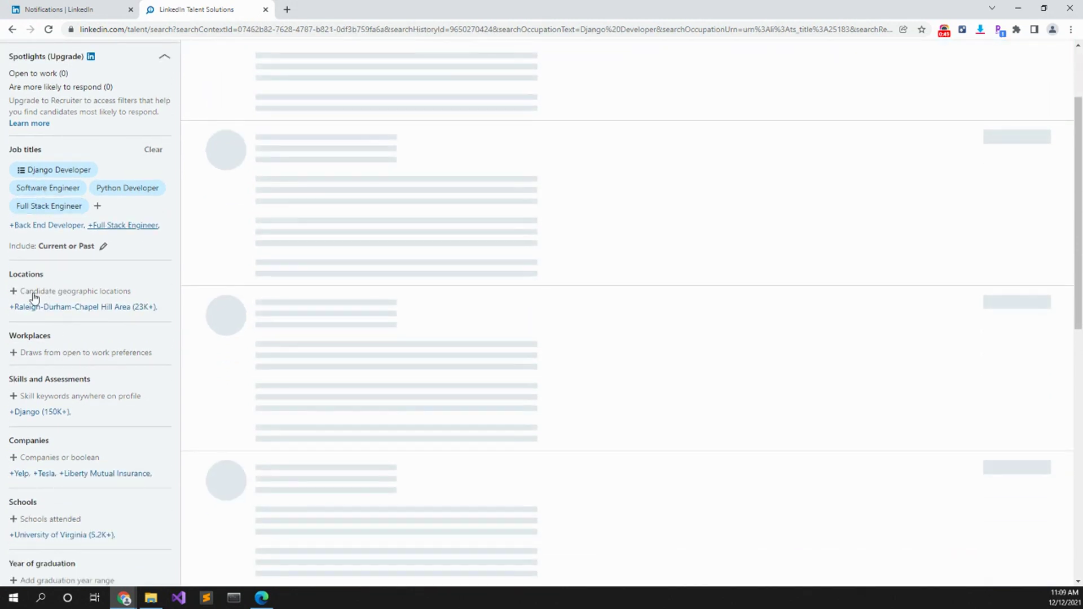
# - Set the candidate location filter to New York City Metropolitan Area
pyautogui.click(34, 294)
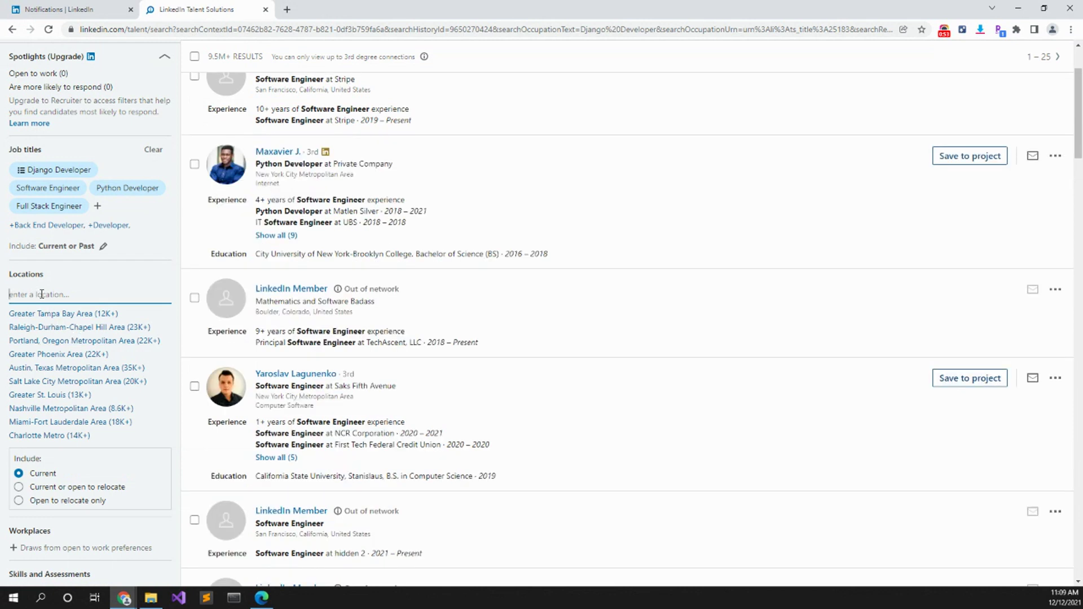
pyautogui.write('new york')
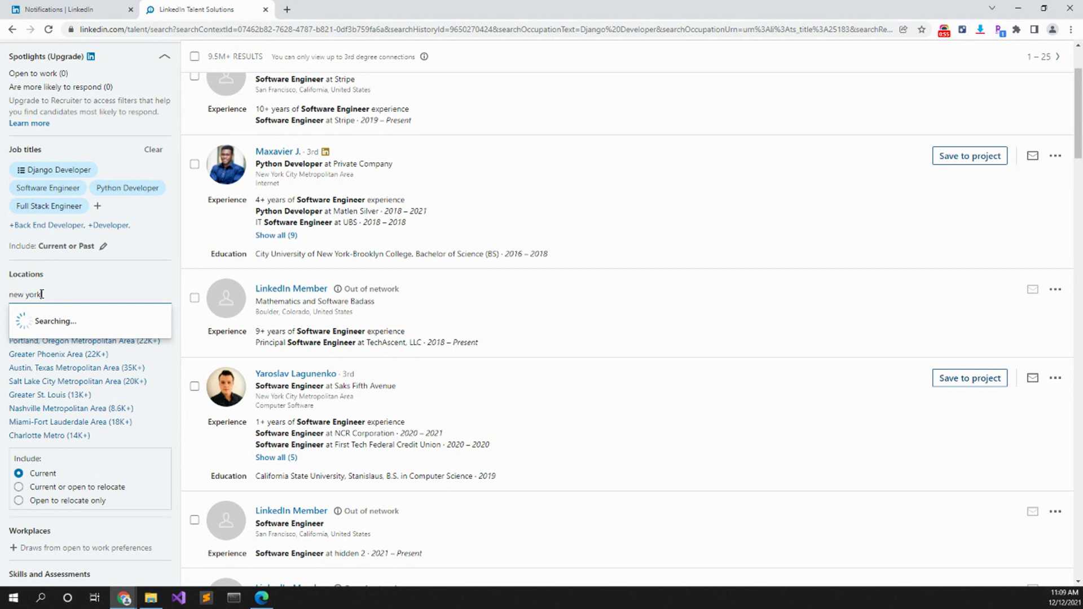
pyautogui.click(77, 358)
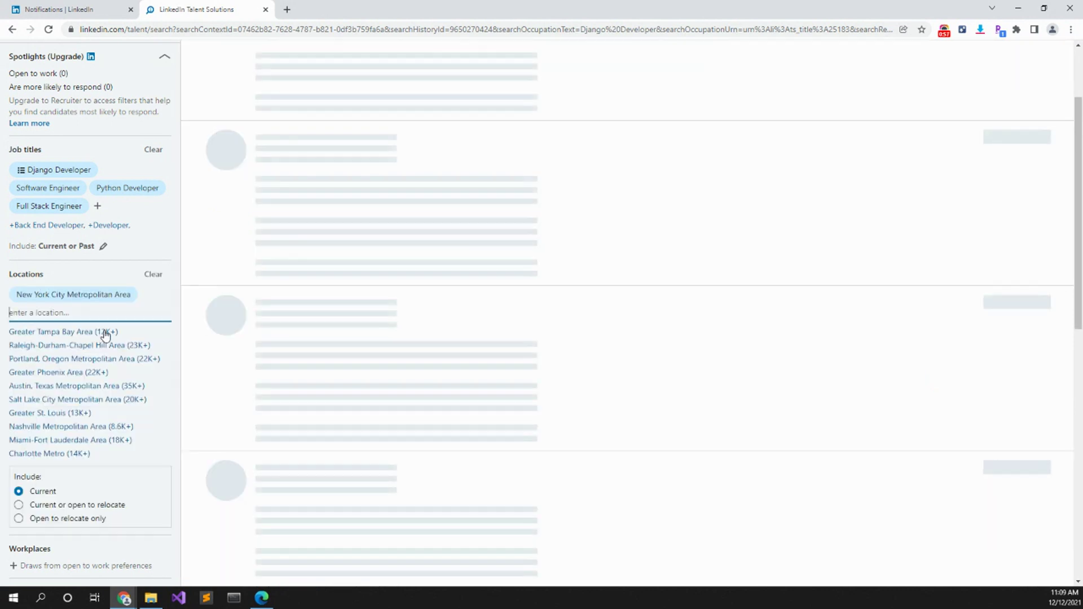
pyautogui.scroll(-4, 72, 349)
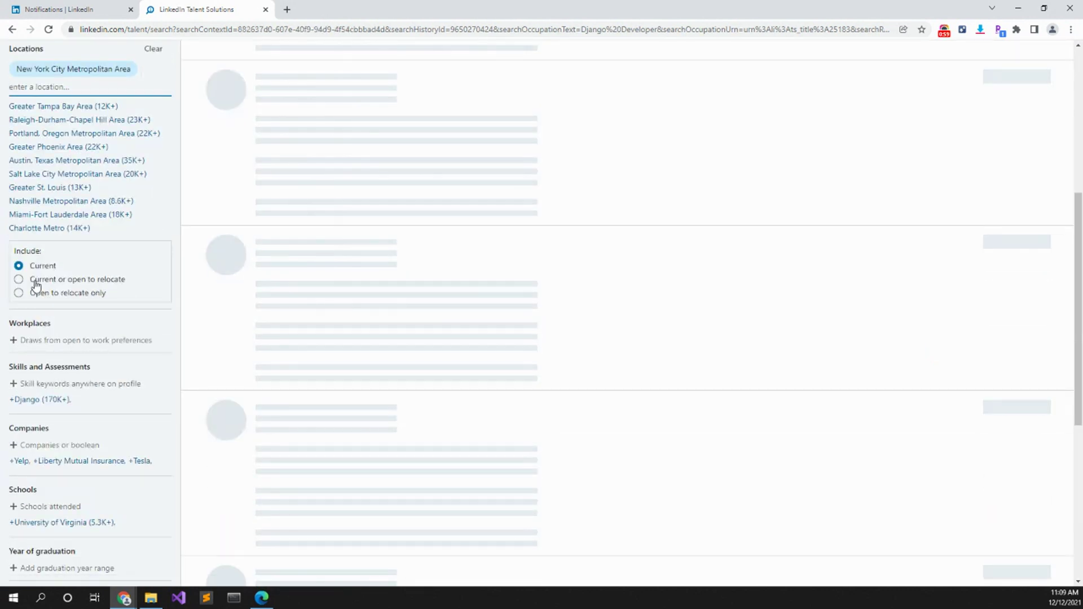
pyautogui.scroll(-7, 84, 364)
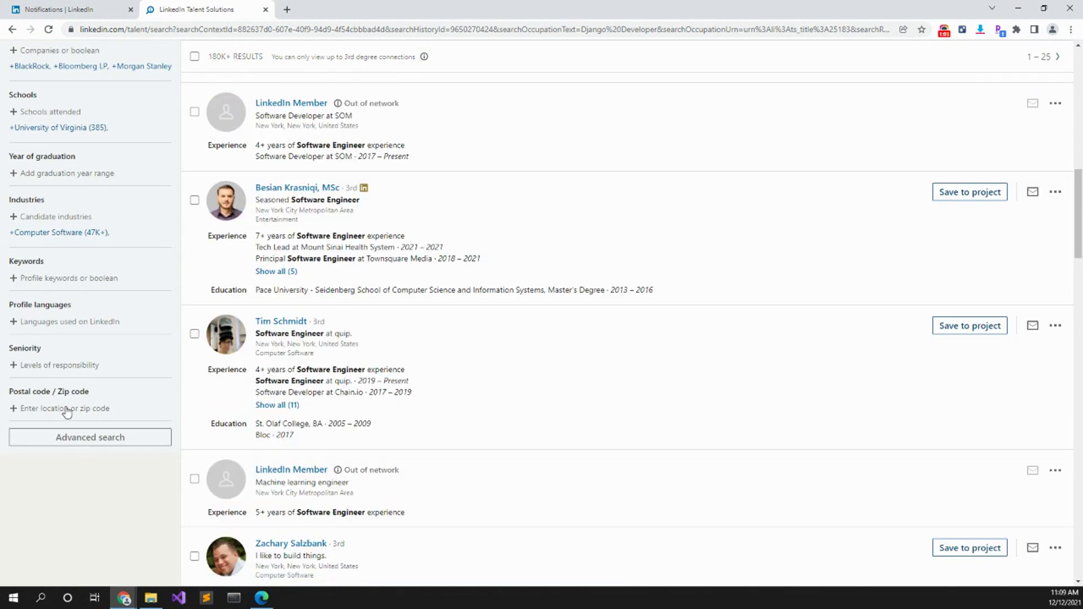
# - Add postal code 08701 (Lakewood, New Jersey) with a 50mi (80km) radius
pyautogui.click(68, 415)
pyautogui.write('08701')
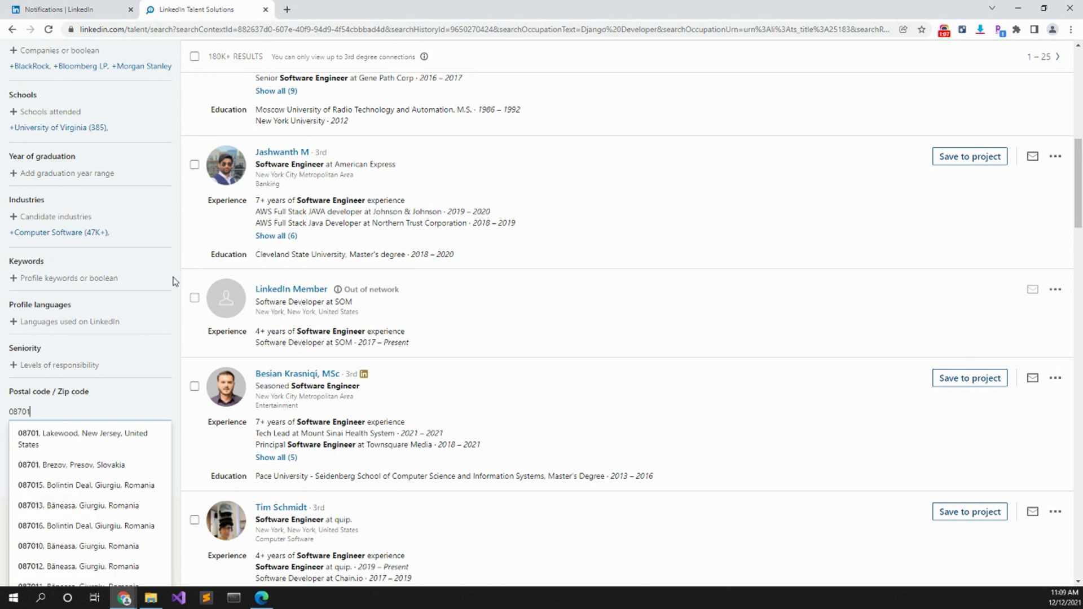
pyautogui.click(89, 438)
pyautogui.click(77, 467)
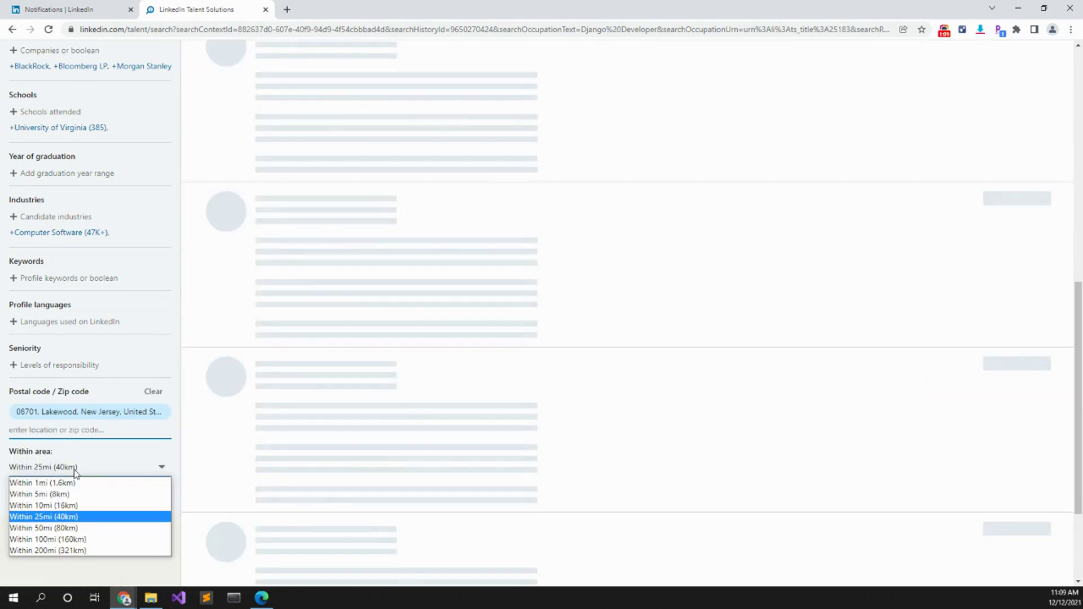
pyautogui.click(65, 529)
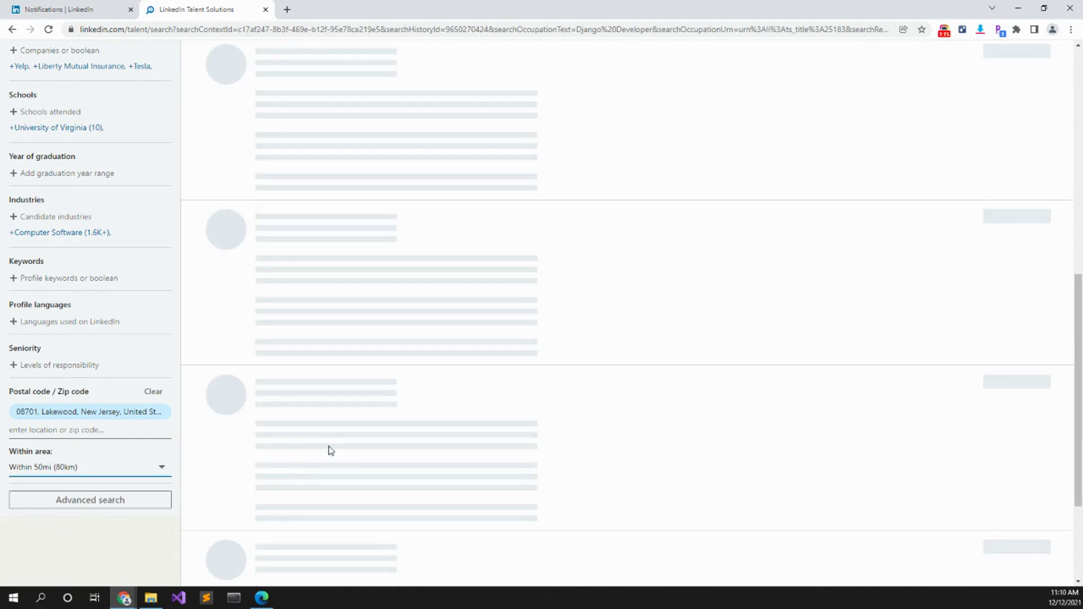
pyautogui.scroll(10, 331, 450)
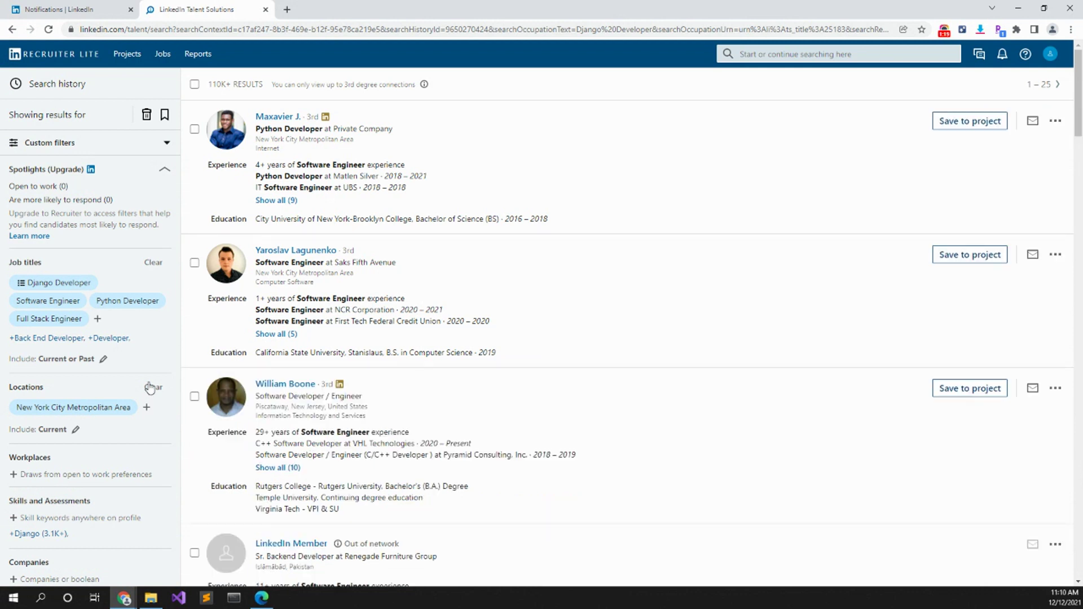
pyautogui.scroll(-3, 97, 367)
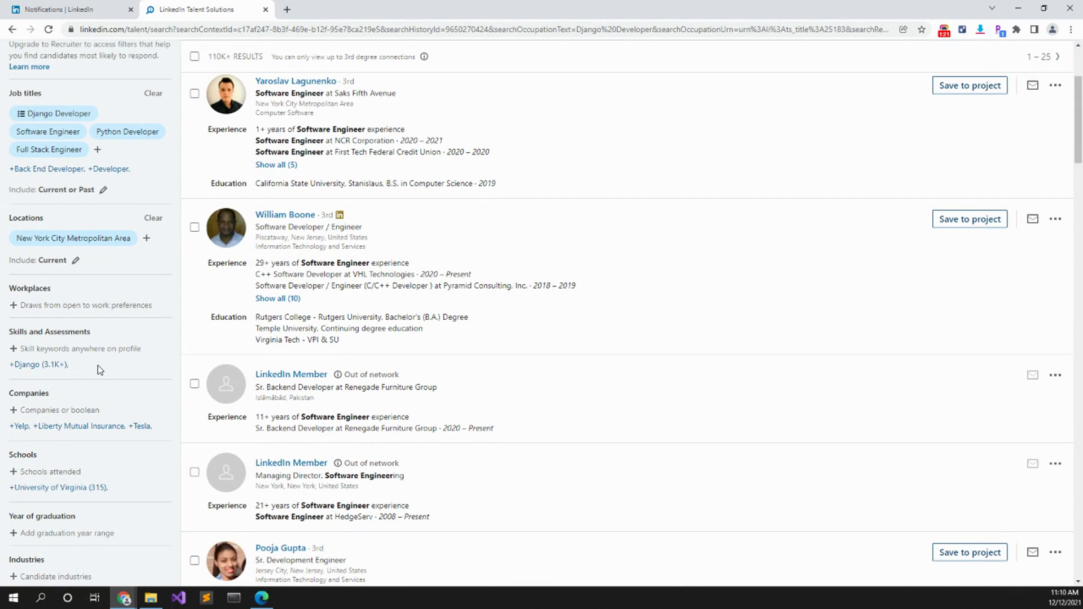
pyautogui.scroll(-1, 97, 364)
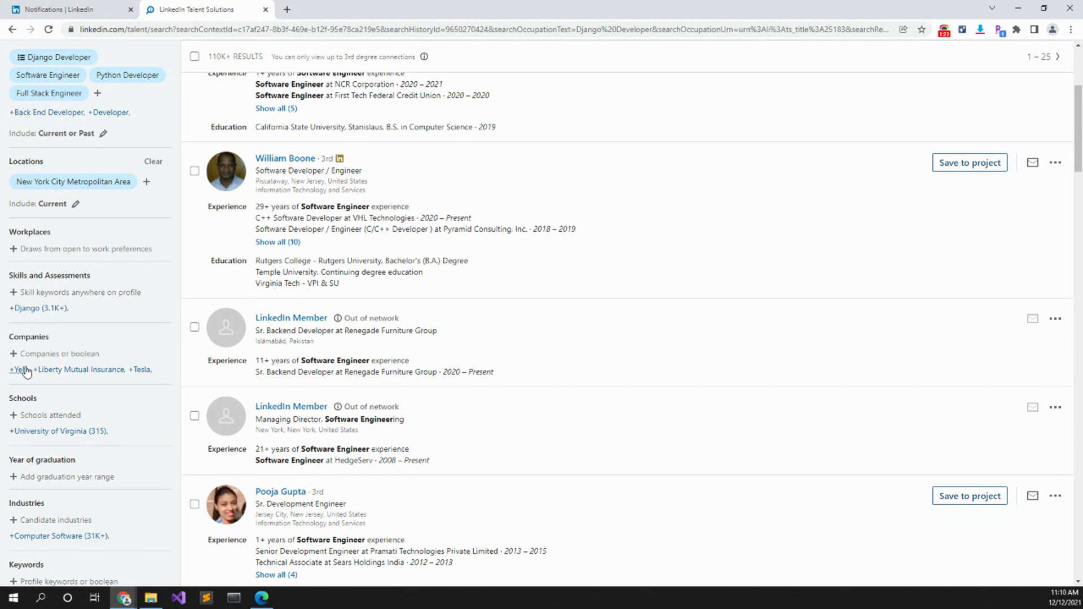
pyautogui.scroll(-2, 87, 375)
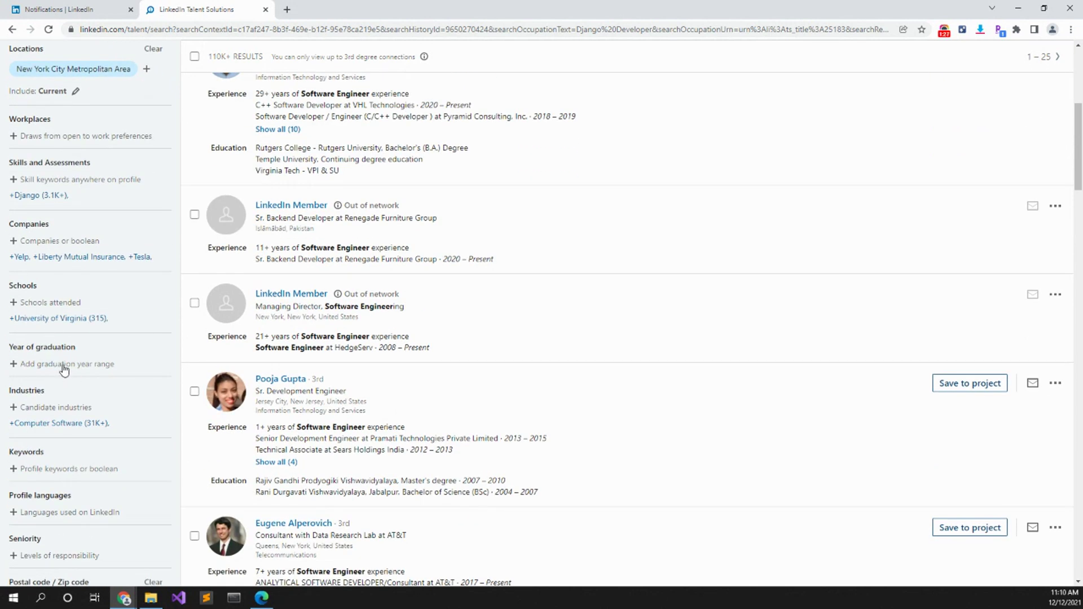
pyautogui.scroll(-1, 64, 371)
pyautogui.scroll(-1, 62, 372)
pyautogui.scroll(-2, 62, 375)
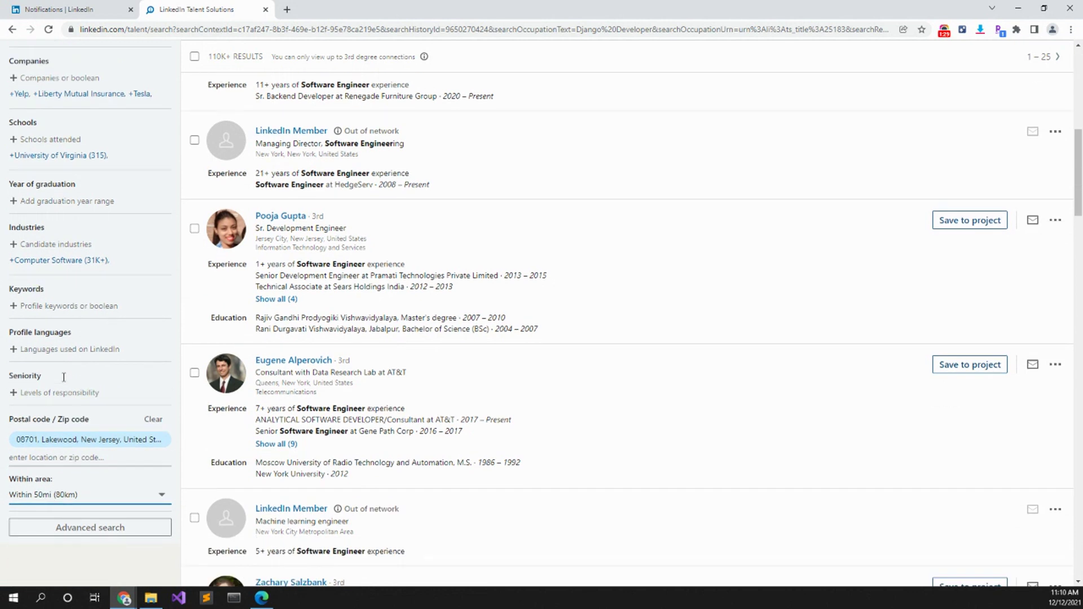
# - Filter candidates to the Senior level of responsibility
pyautogui.click(54, 330)
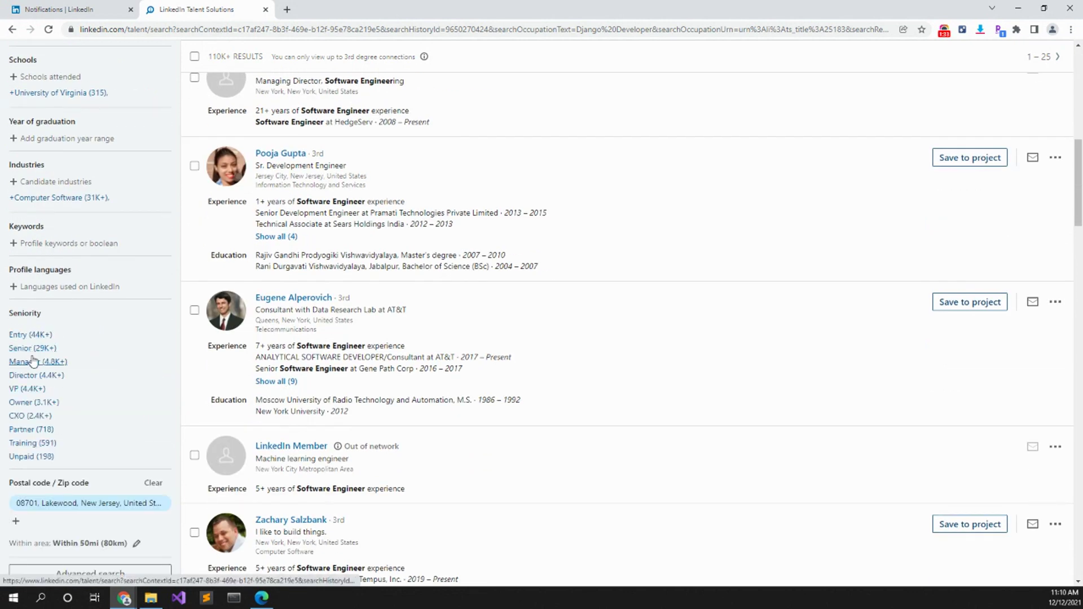
pyautogui.click(33, 348)
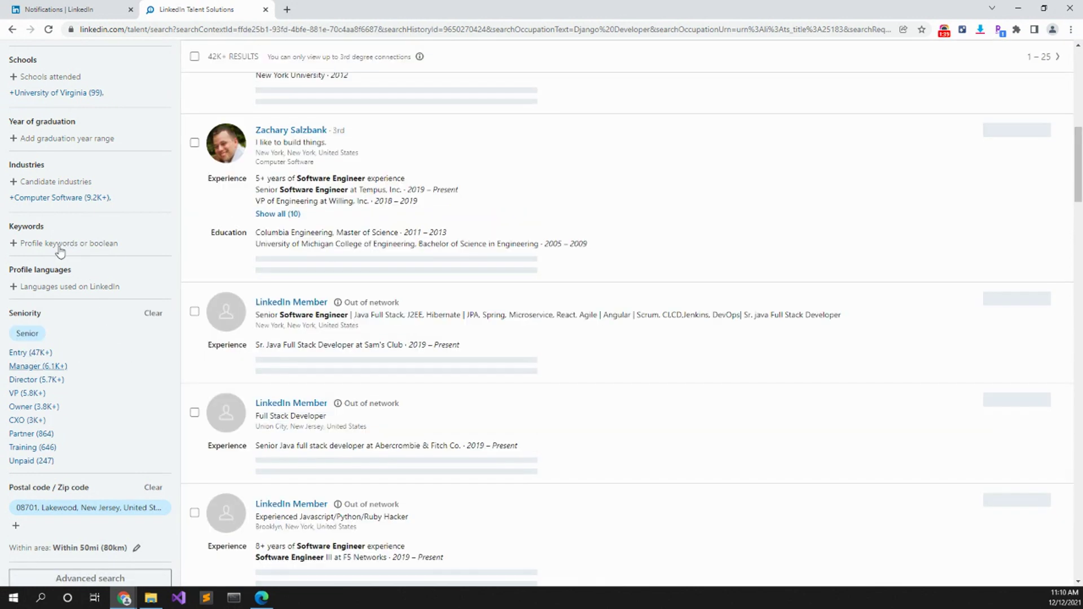
# - Apply the boolean keyword filter 'django OR flask OR python NOT hadoop NOT ruby NOT javascript'
pyautogui.click(61, 248)
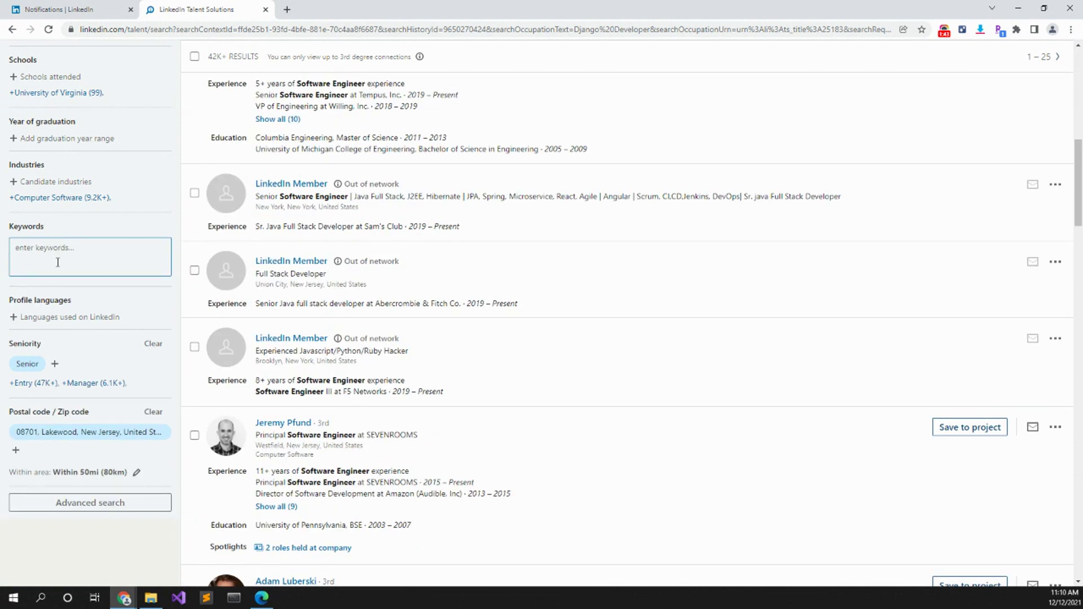
pyautogui.write('django OR flask OR python NOT hadoop')
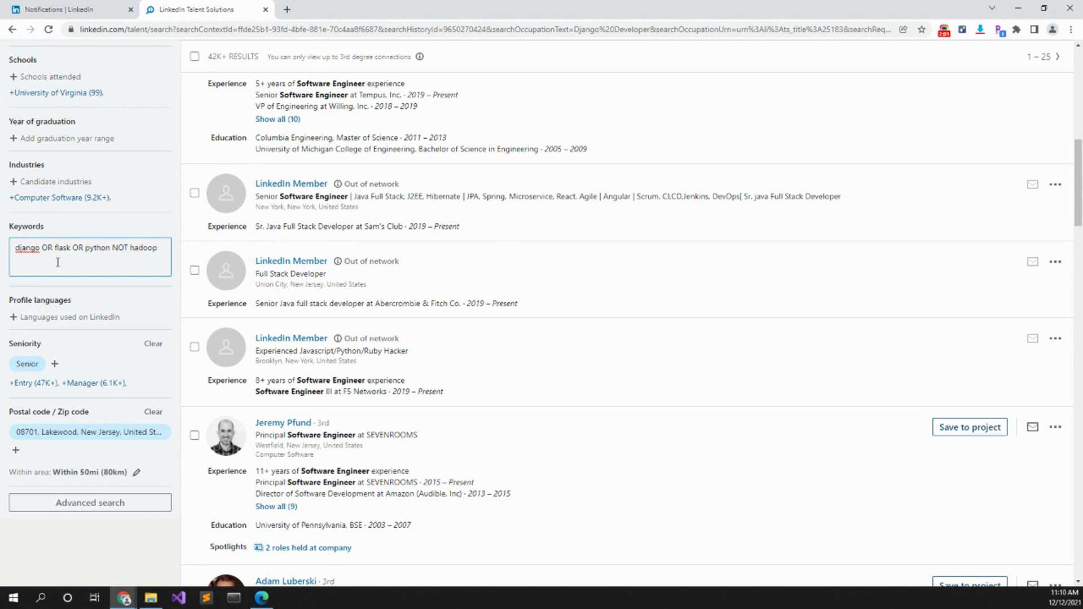
pyautogui.write(' NOT ruby NOT javascript')
pyautogui.press('Return')
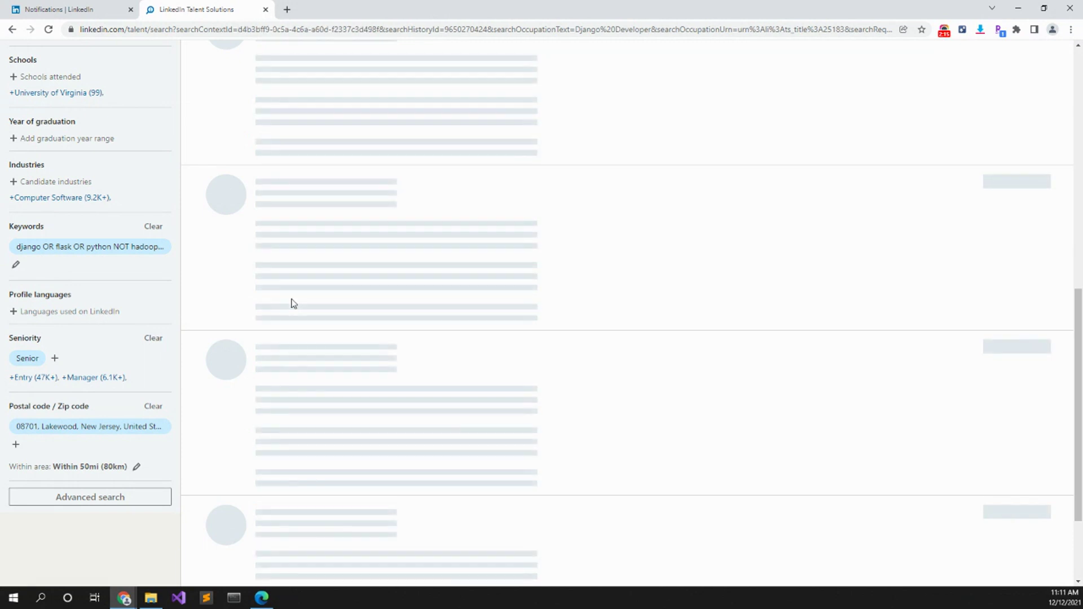
# - Set the profile language filter to English
pyautogui.scroll(5, 293, 303)
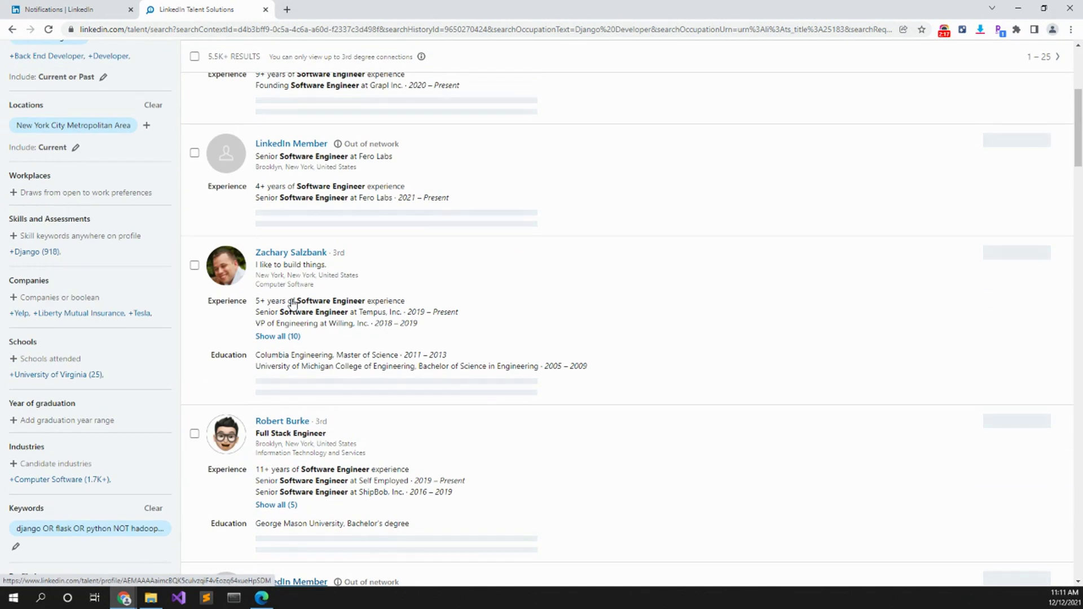
pyautogui.scroll(-9, 293, 304)
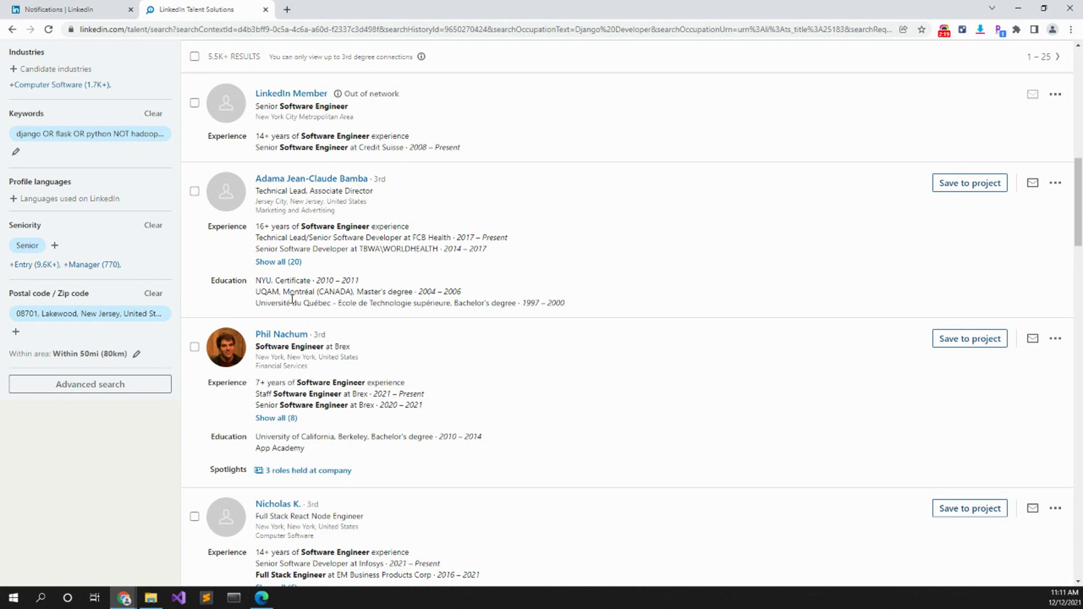
pyautogui.scroll(3, 104, 354)
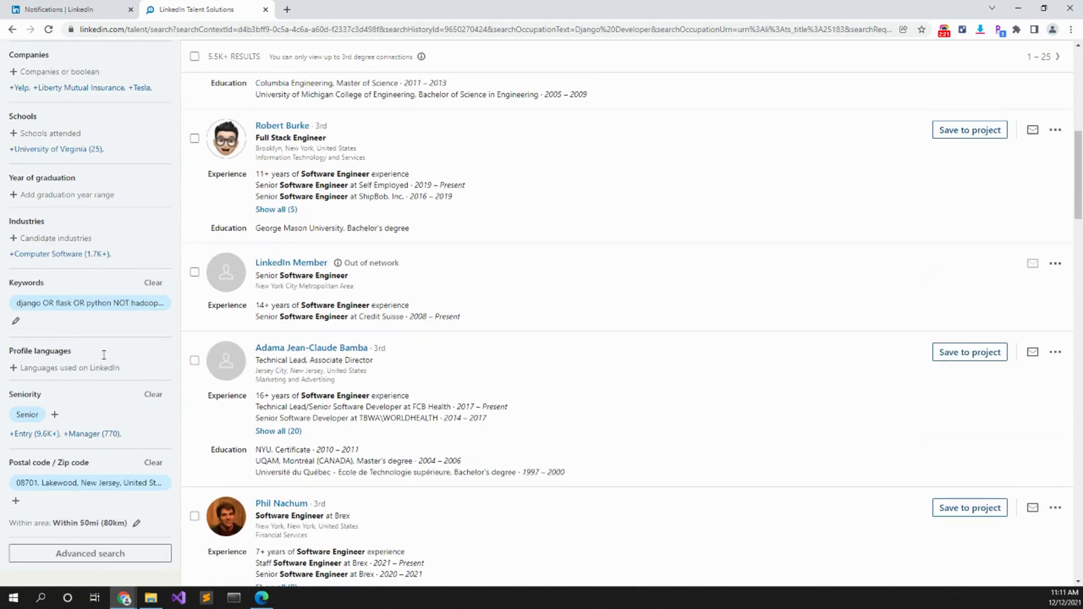
pyautogui.click(93, 370)
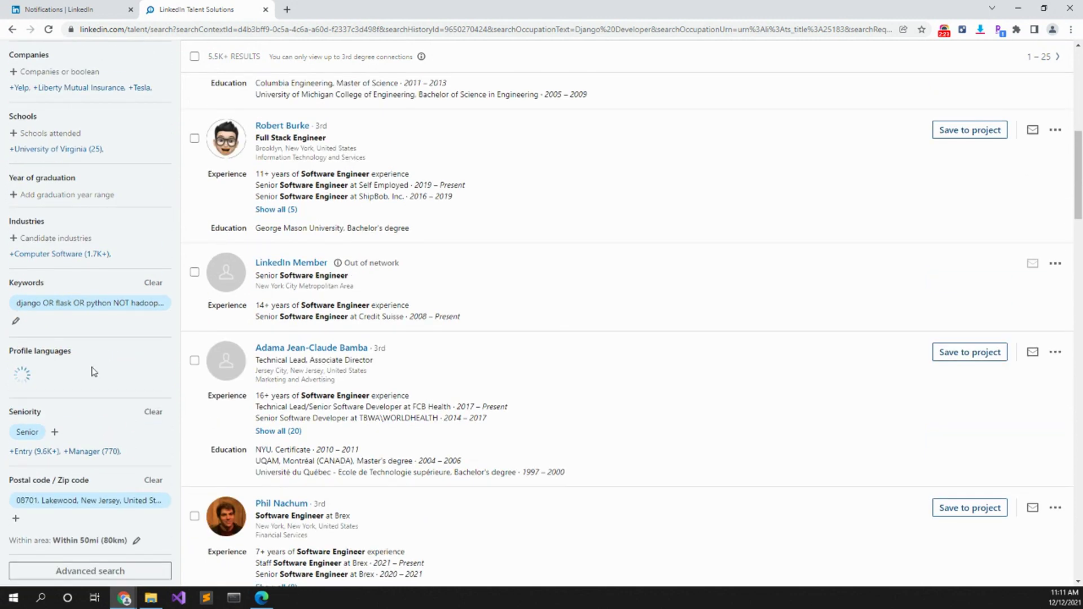
pyautogui.click(35, 372)
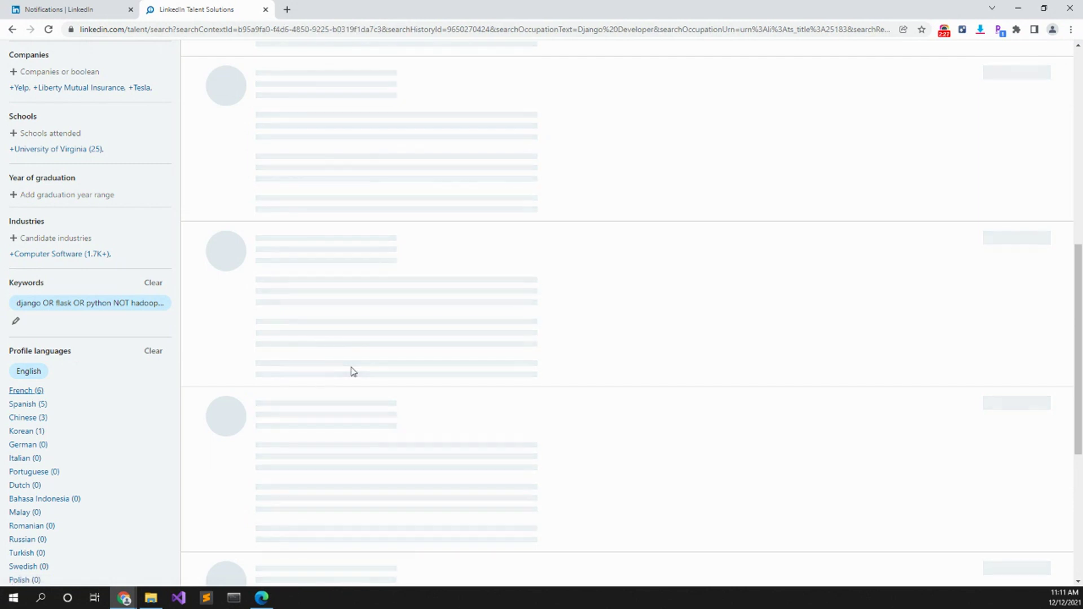
pyautogui.scroll(6, 353, 372)
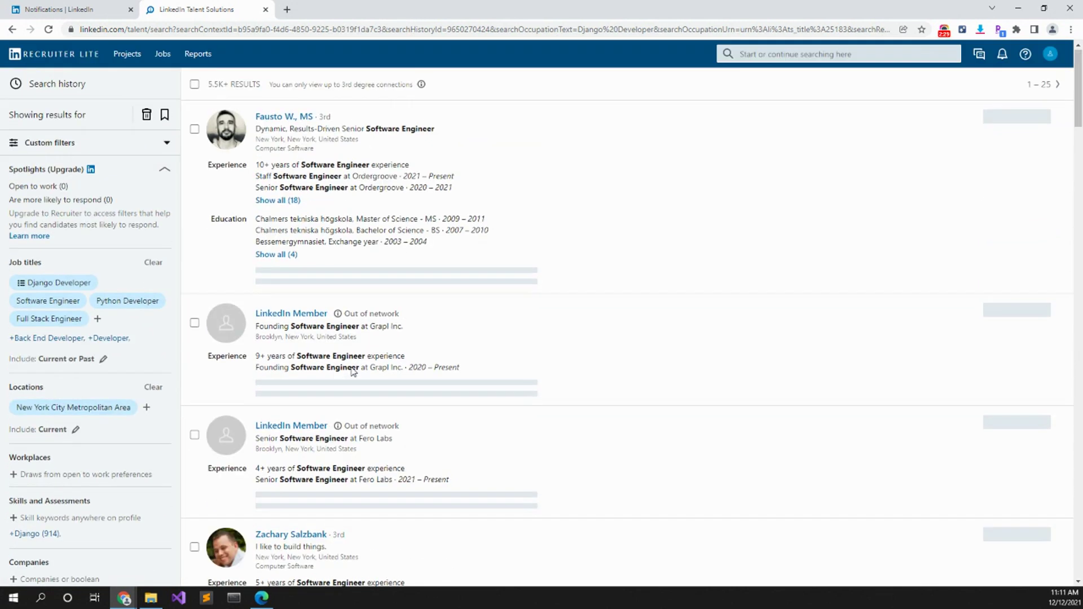
pyautogui.scroll(3, 353, 370)
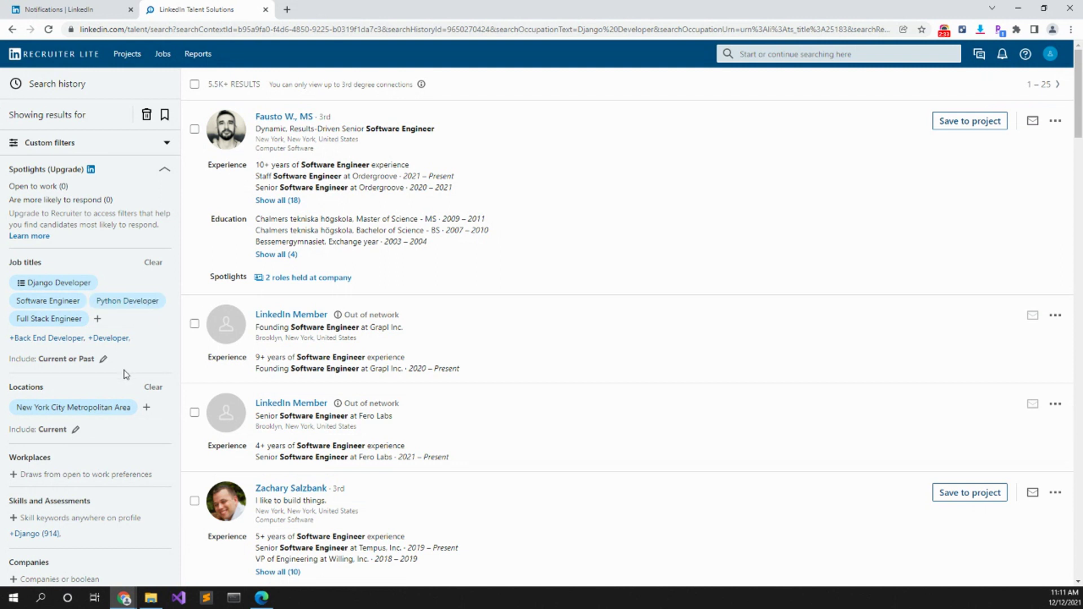
pyautogui.scroll(-12, 125, 374)
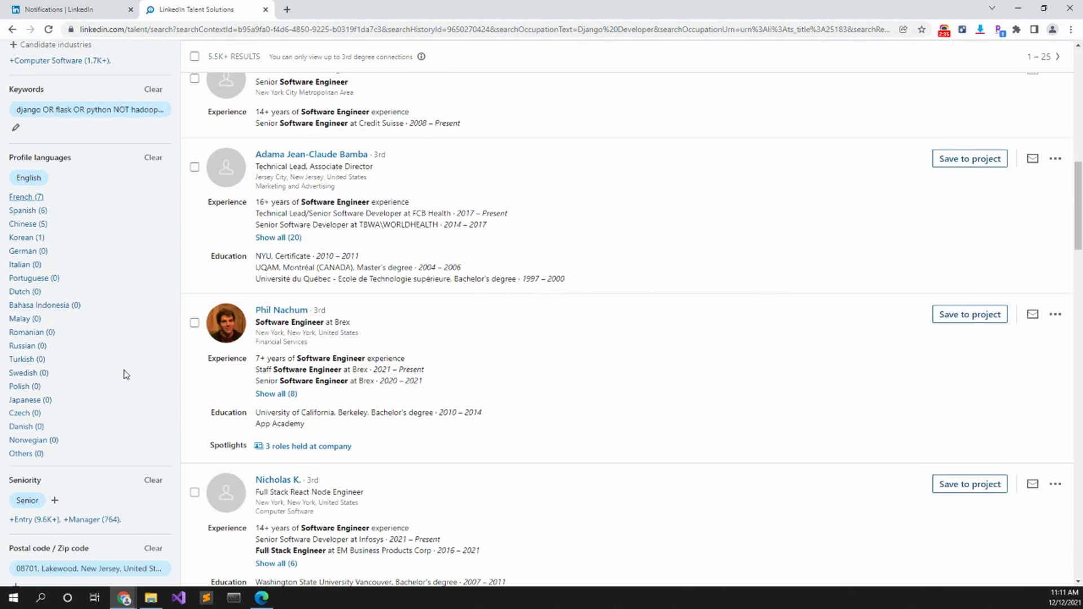
pyautogui.scroll(-3, 125, 374)
# - Open Advanced Search and add the Engineering job function filter, leaving 3.2K+ candidates
pyautogui.click(96, 437)
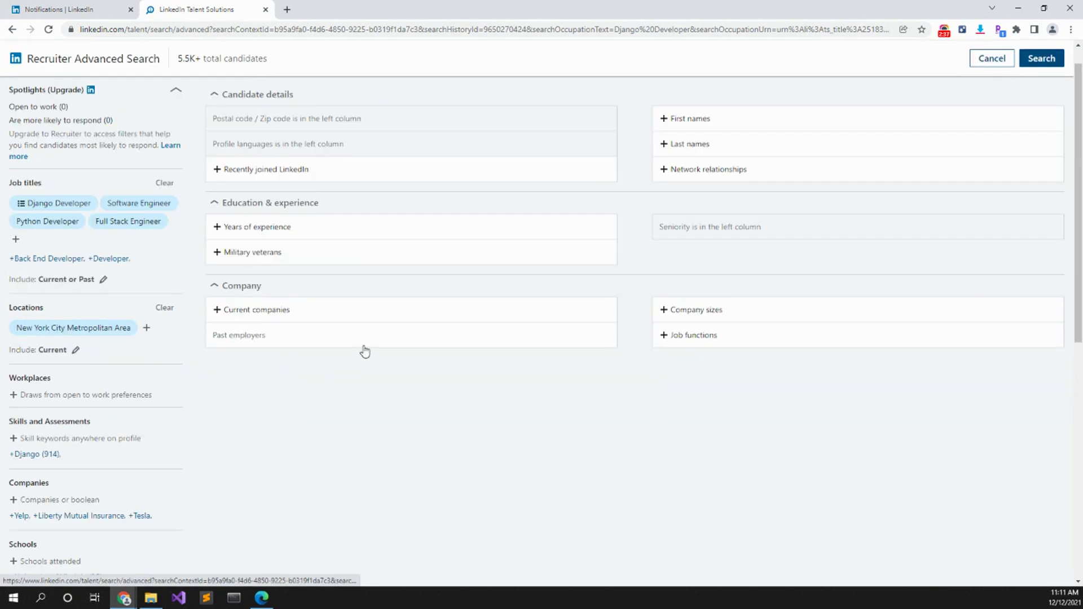
pyautogui.click(767, 121)
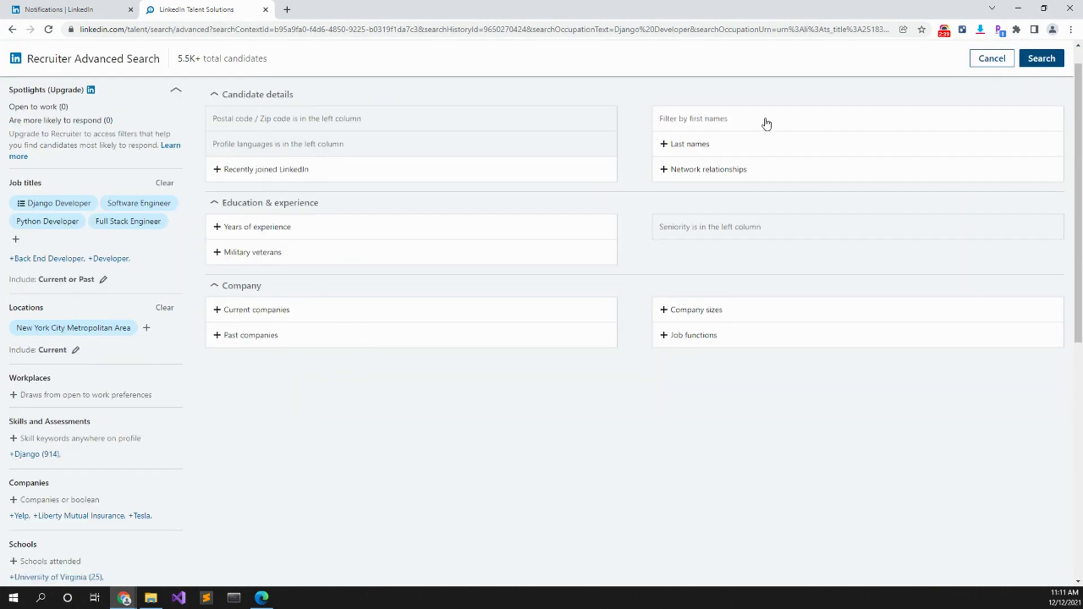
pyautogui.click(705, 316)
pyautogui.click(700, 336)
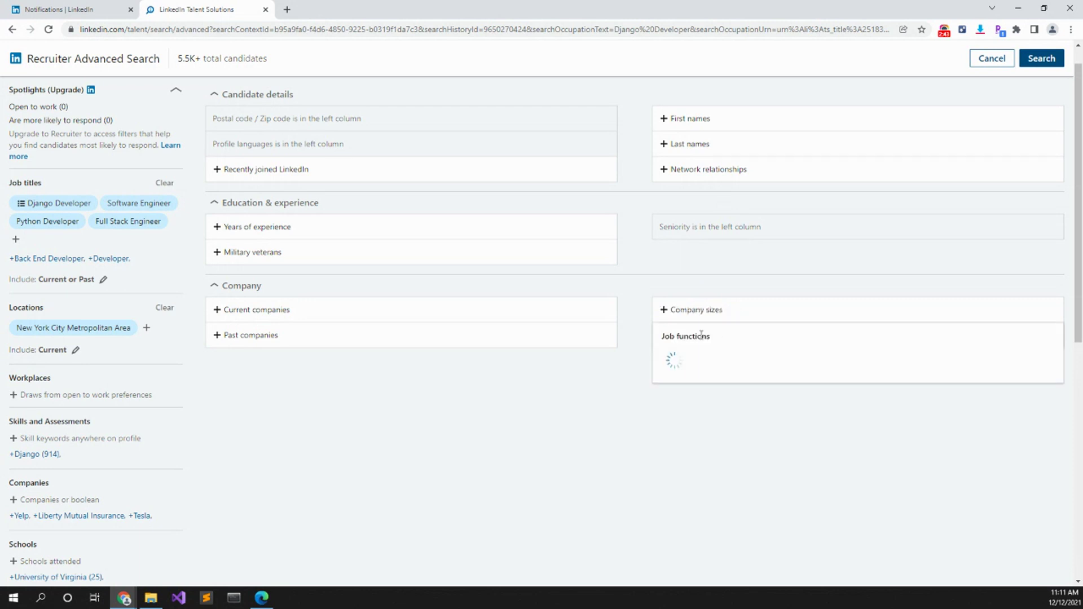
pyautogui.scroll(-2, 720, 348)
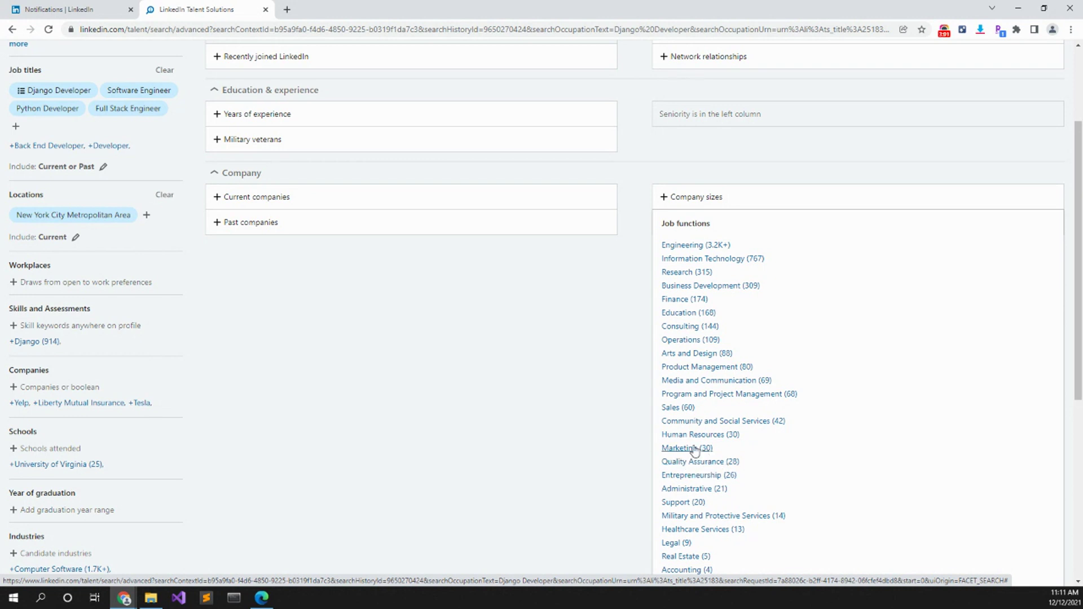
pyautogui.click(688, 246)
pyautogui.scroll(3, 564, 350)
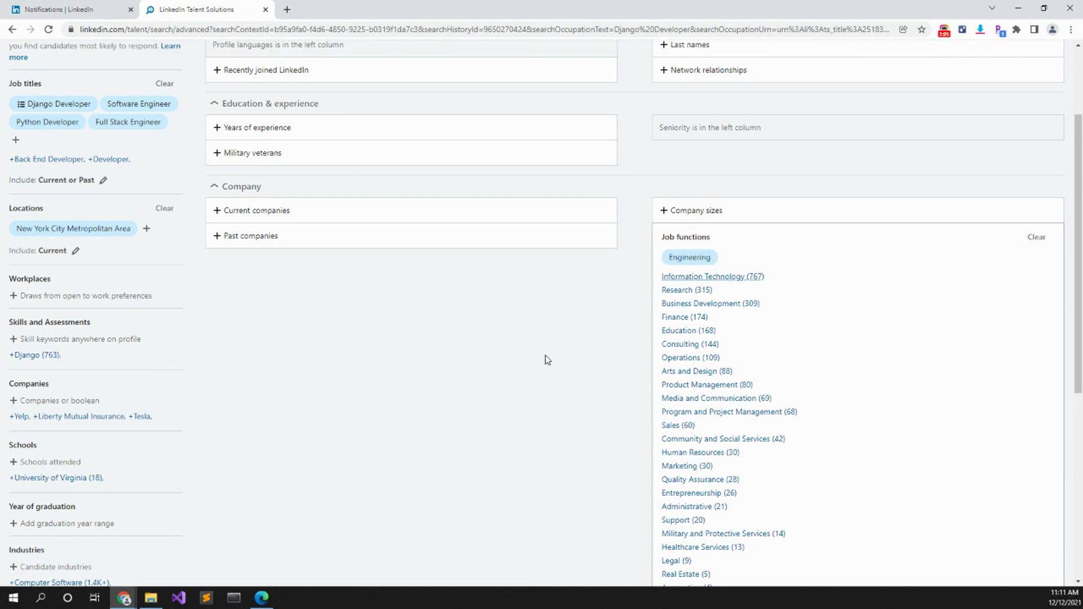
pyautogui.click(251, 371)
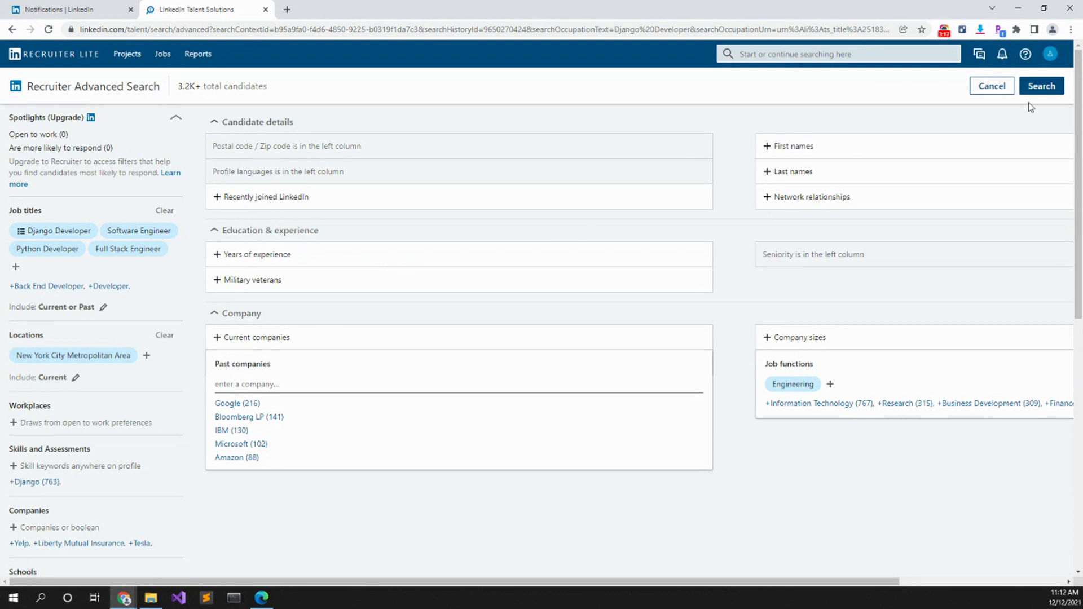
# - Run the search and save the top candidate to a new 'python engineer' project
pyautogui.click(1037, 87)
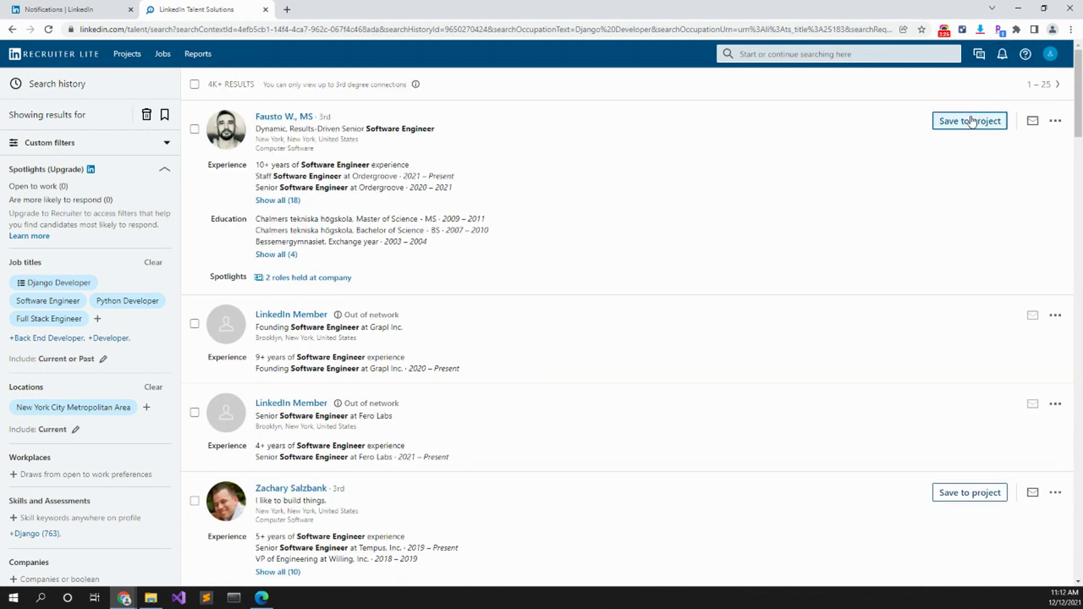
pyautogui.click(971, 121)
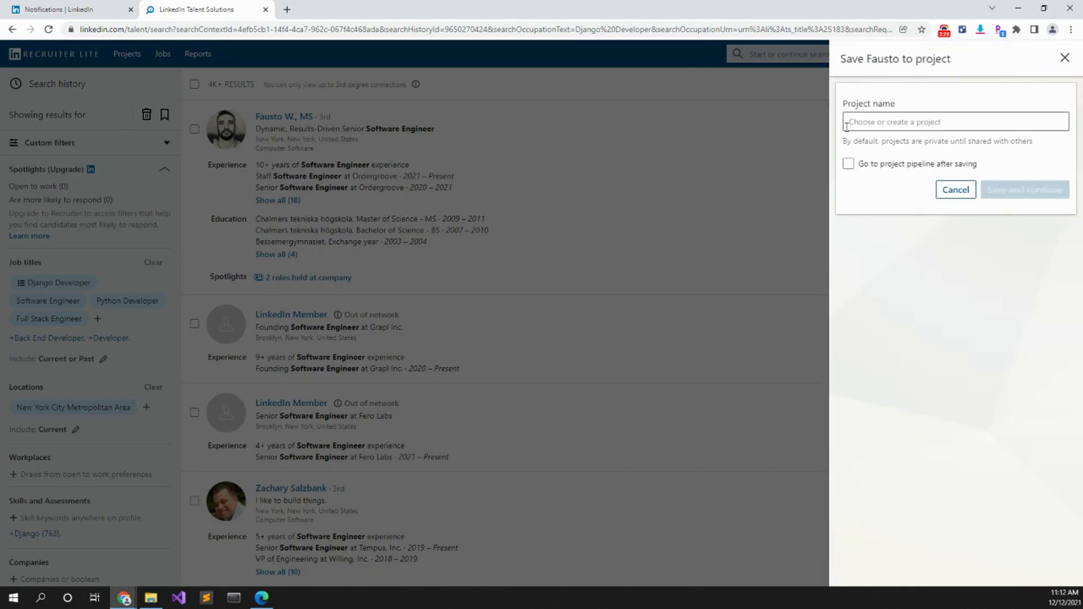
pyautogui.click(864, 122)
pyautogui.click(877, 148)
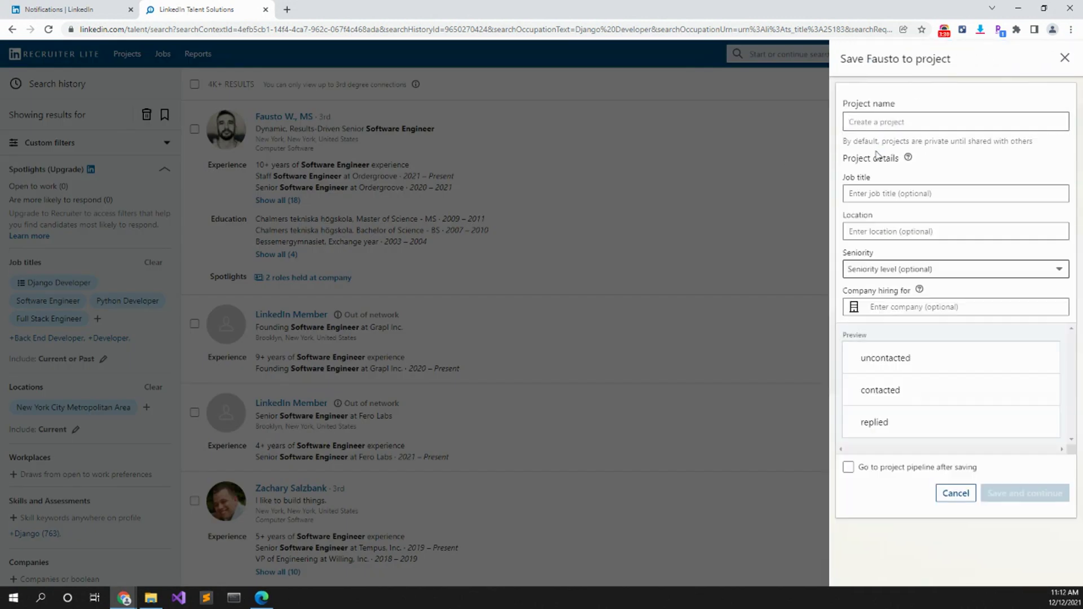
pyautogui.click(867, 122)
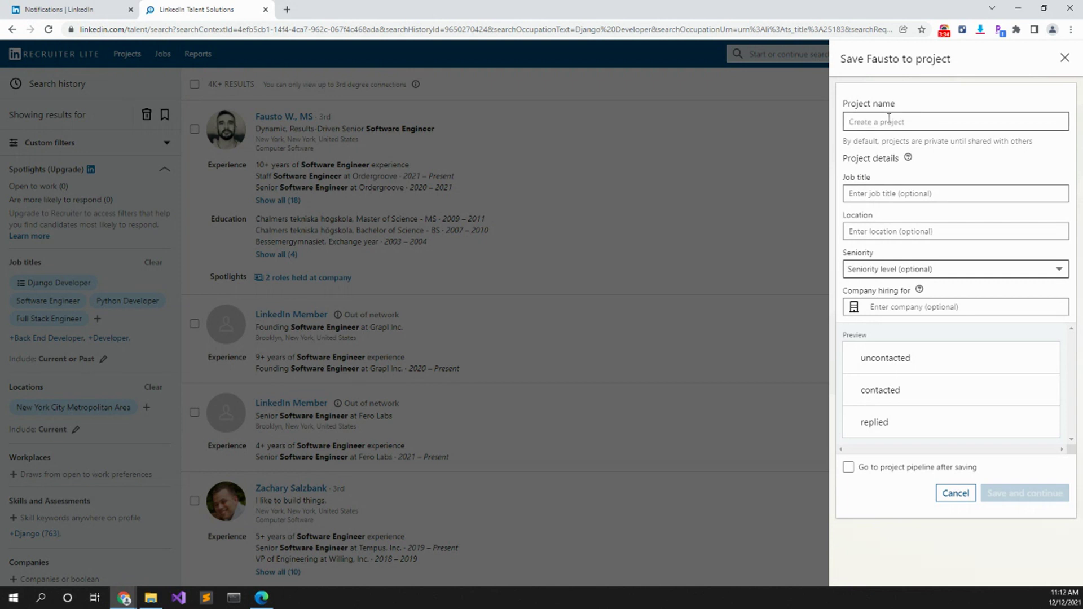
pyautogui.write('python engineer')
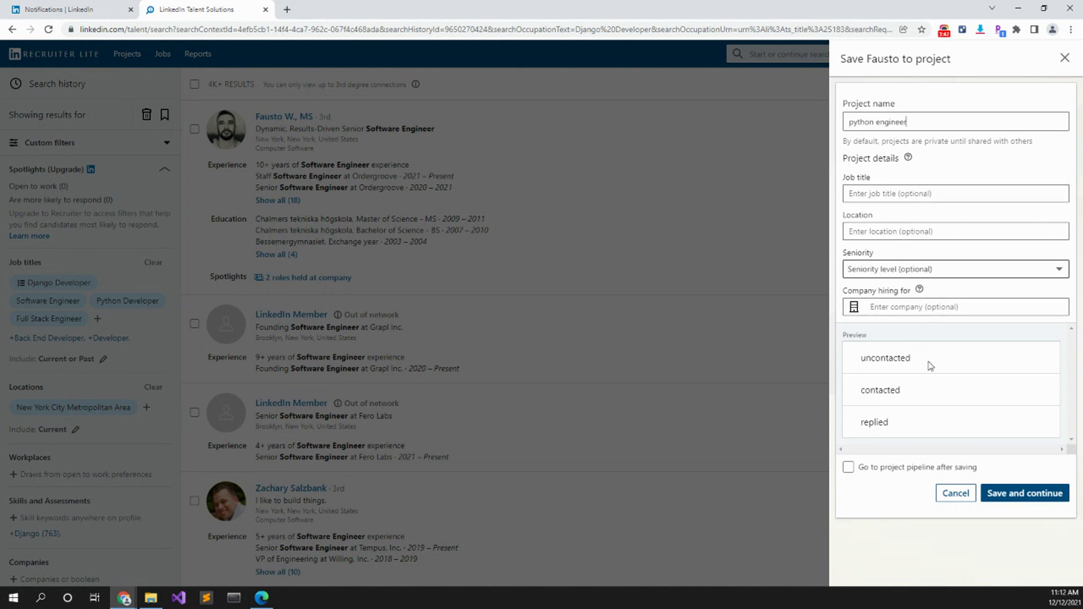
pyautogui.click(1000, 494)
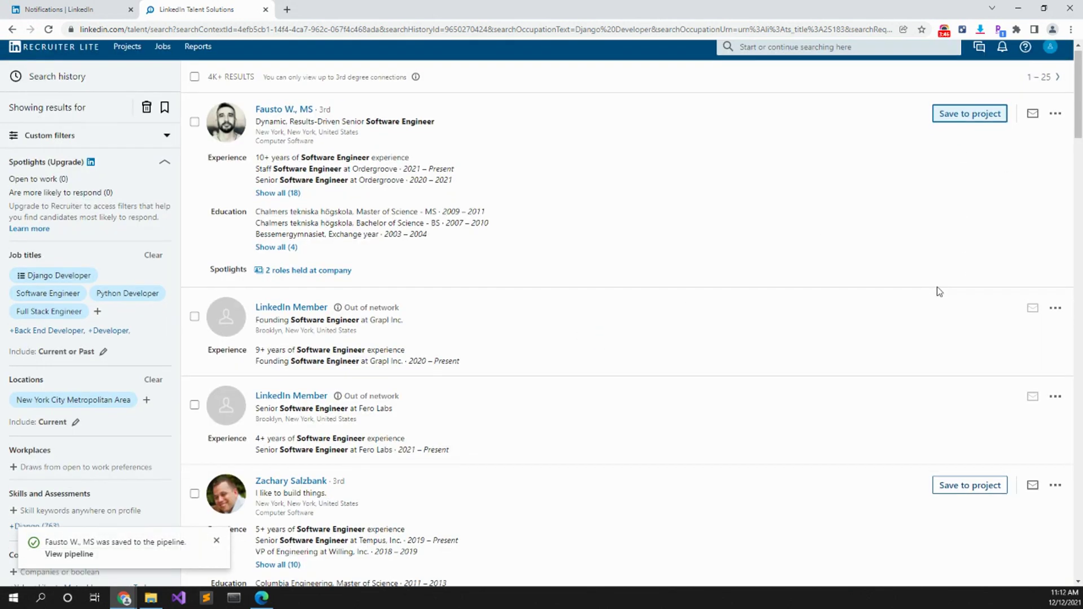
# - Save the Tempus Senior Software Engineer candidate to the existing 'python engineer' project pipeline
pyautogui.scroll(-3, 940, 292)
pyautogui.click(950, 320)
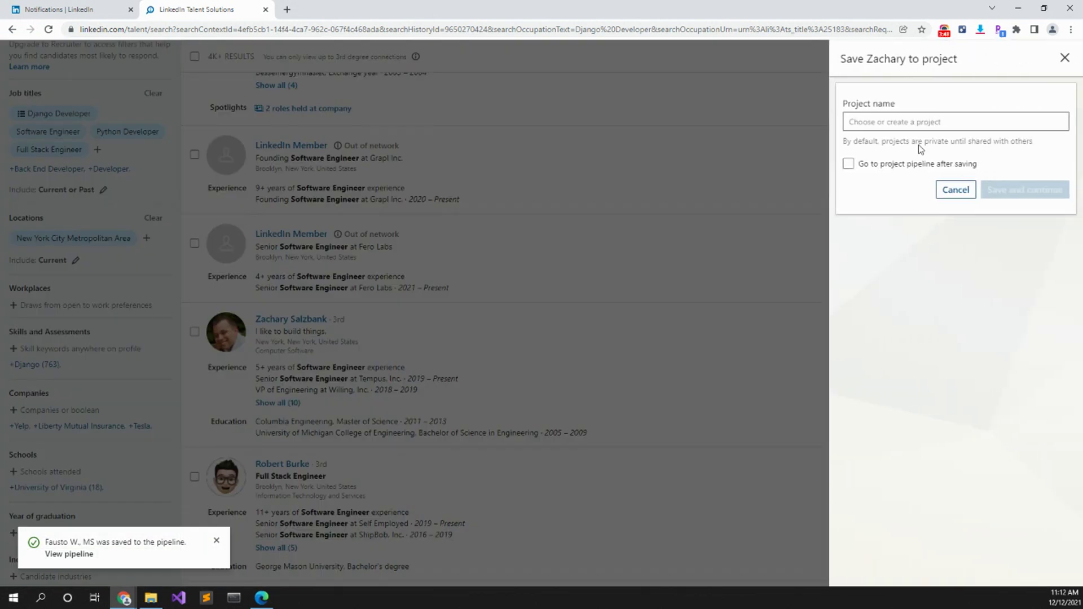
pyautogui.click(934, 123)
pyautogui.click(896, 183)
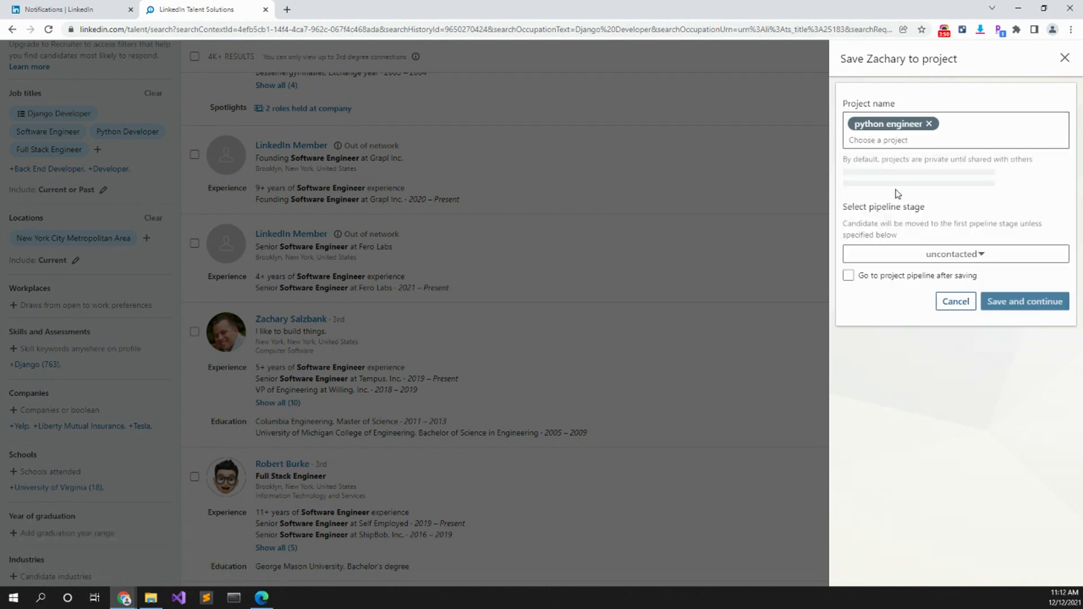
pyautogui.click(1018, 276)
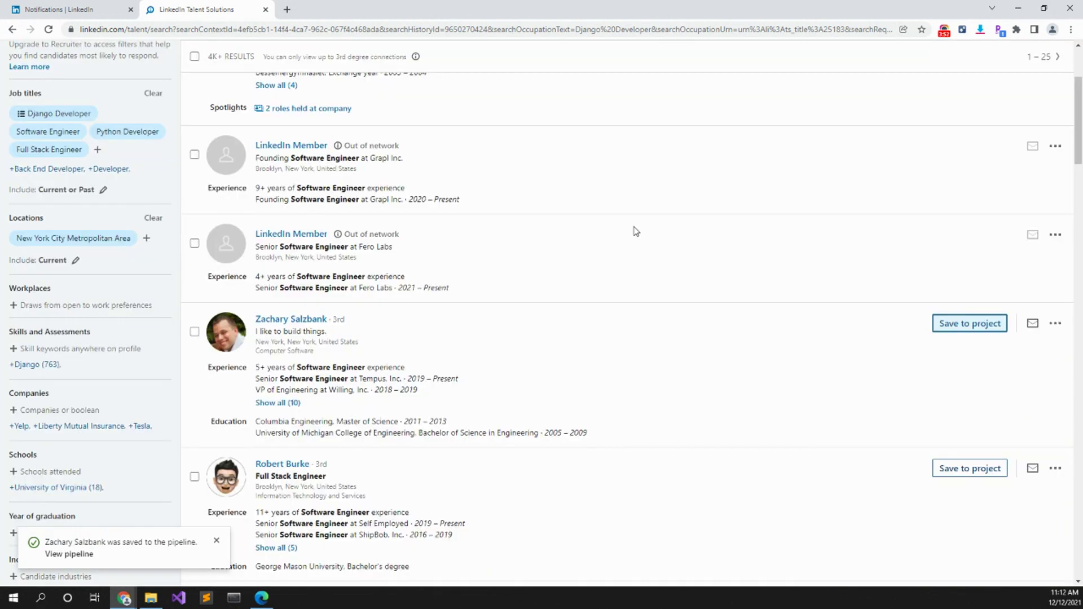
pyautogui.scroll(-5, 636, 231)
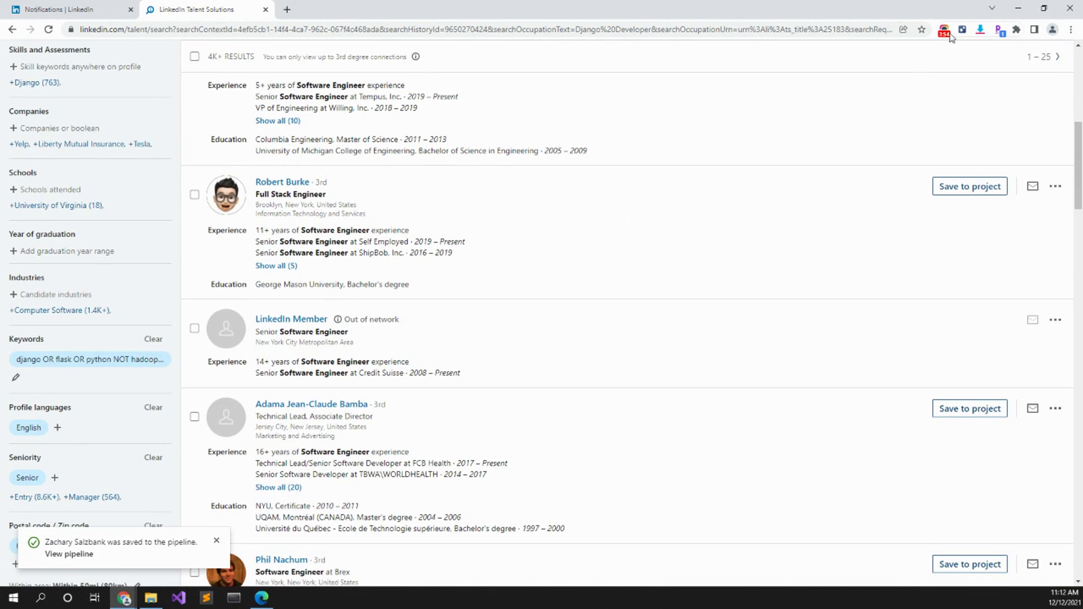
pyautogui.click(944, 33)
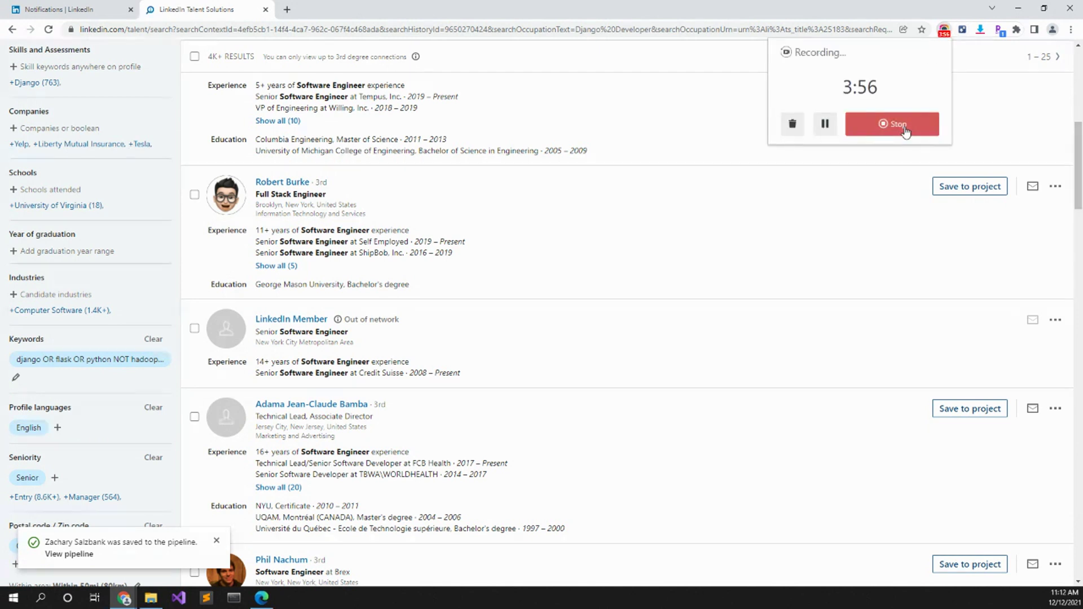